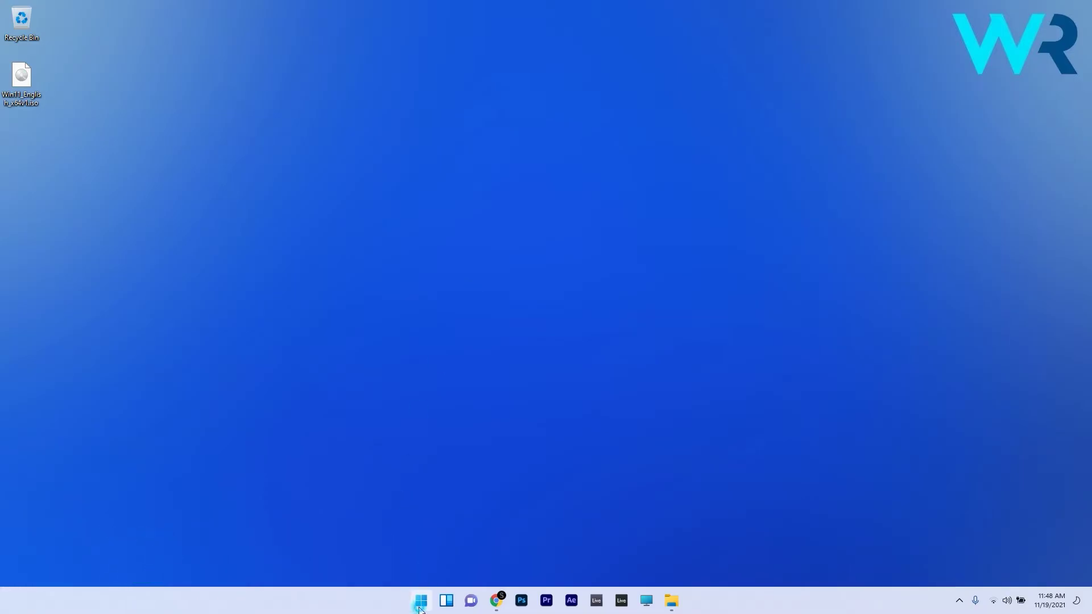
# Step: Launch Command Prompt as administrator and move its window to the centre of the screen
pyautogui.click(421, 600)
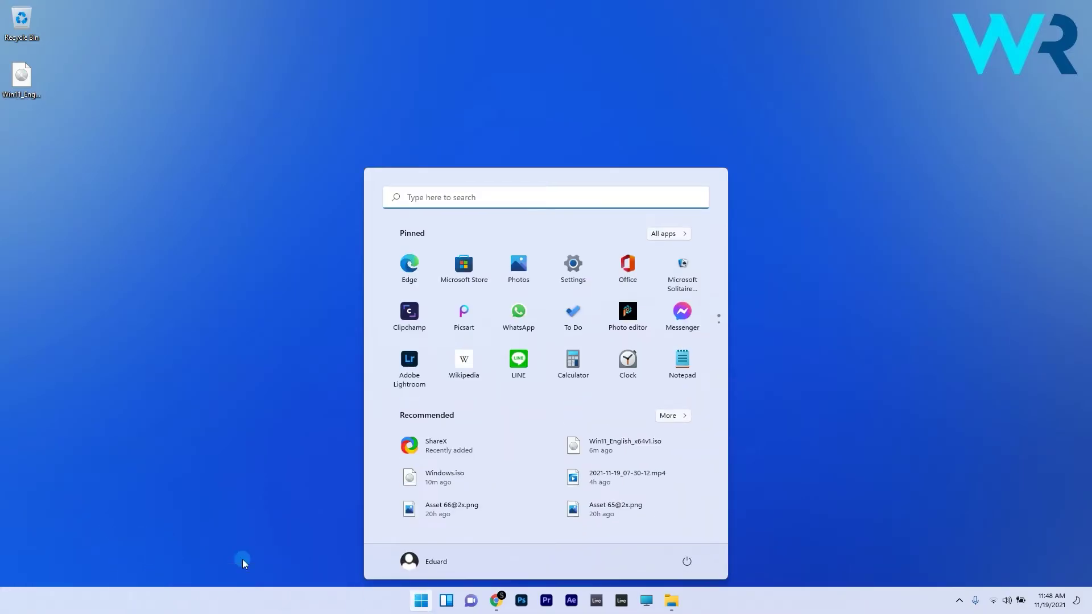
pyautogui.write('cmd')
pyautogui.rightClick(418, 293)
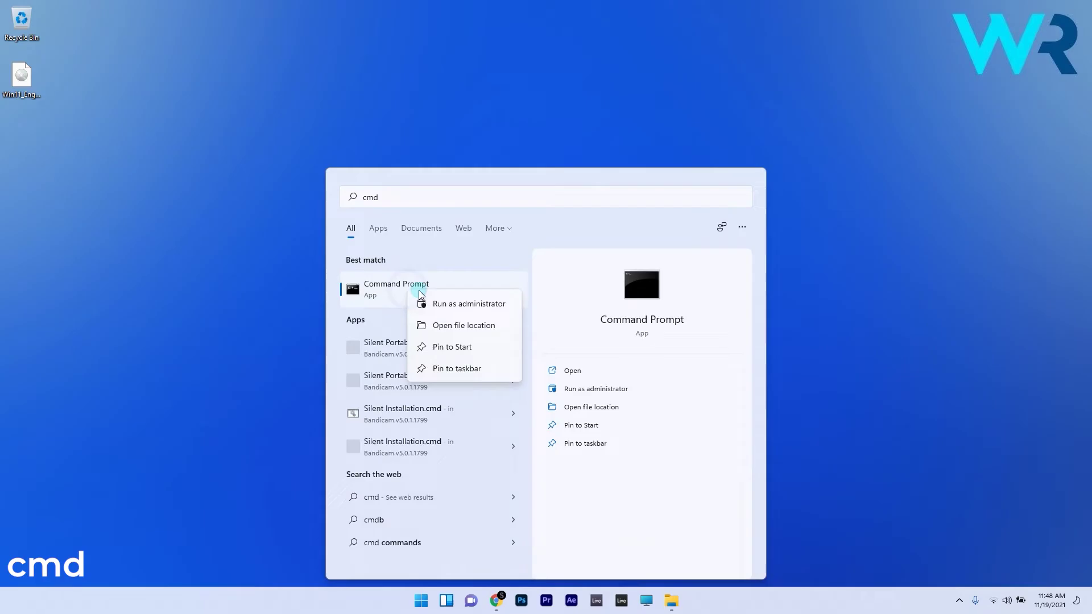
pyautogui.click(447, 304)
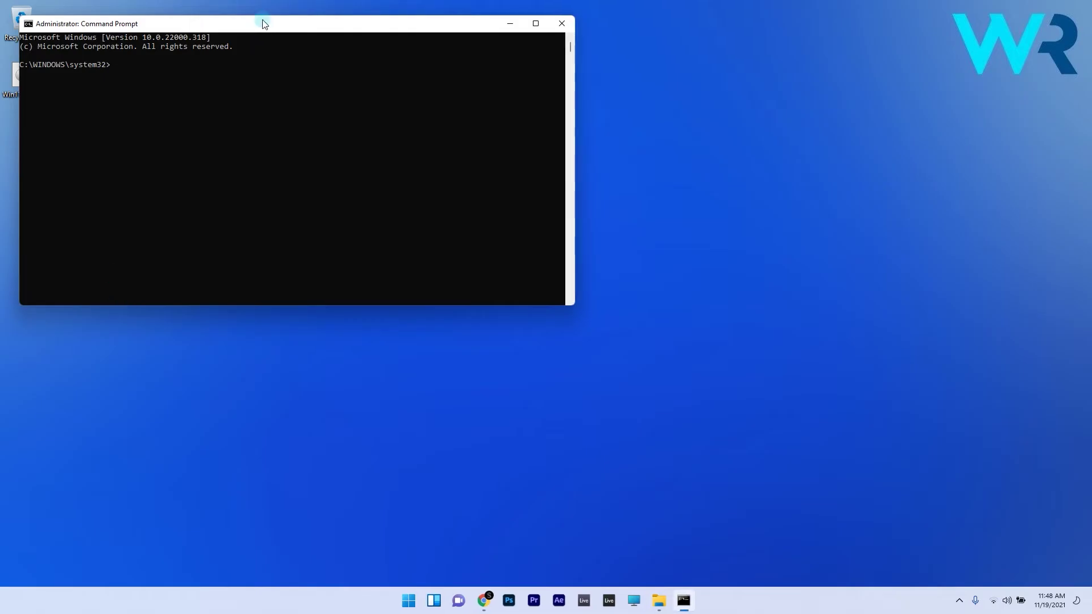
pyautogui.moveTo(263, 24); pyautogui.dragTo(471, 108)
pyautogui.write('vbs')
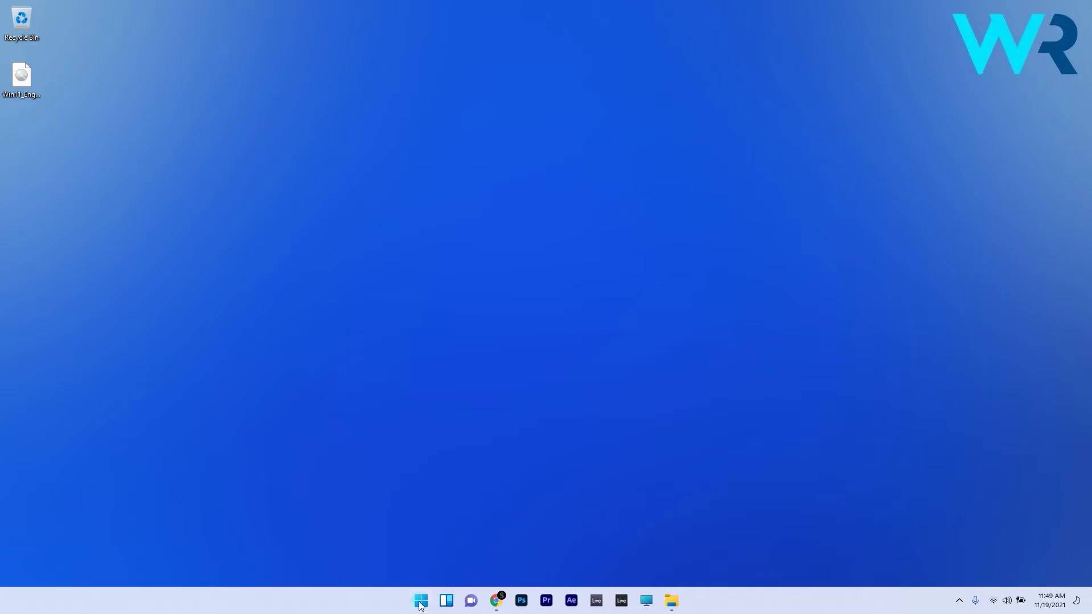
# Step: Go to Settings > System > About and highlight the edition 'Windows 11 Home'
pyautogui.click(420, 600)
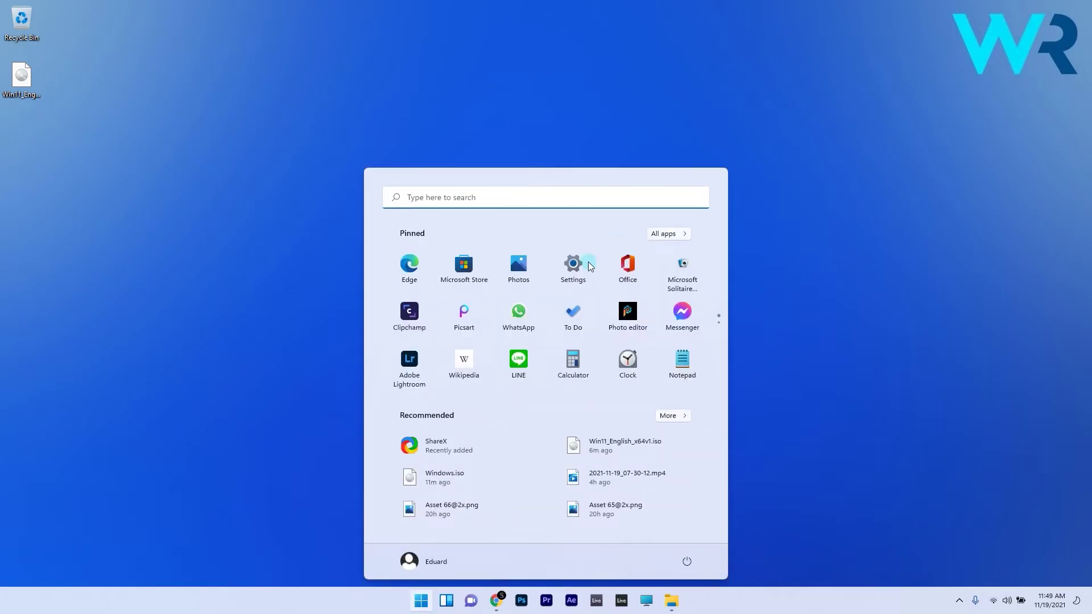
pyautogui.click(573, 263)
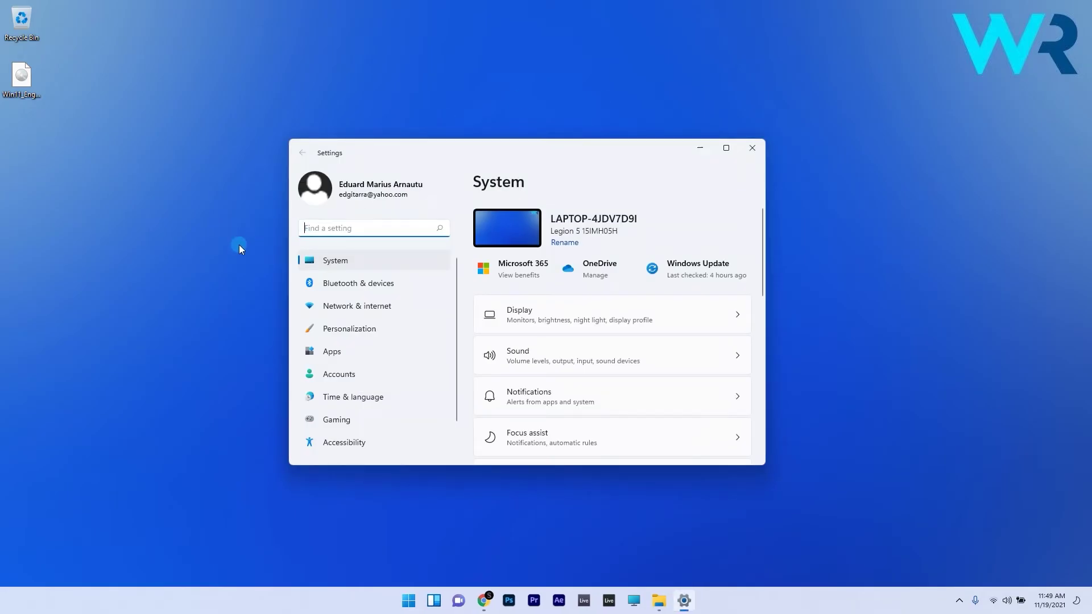
pyautogui.click(352, 267)
pyautogui.scroll(-10, 648, 335)
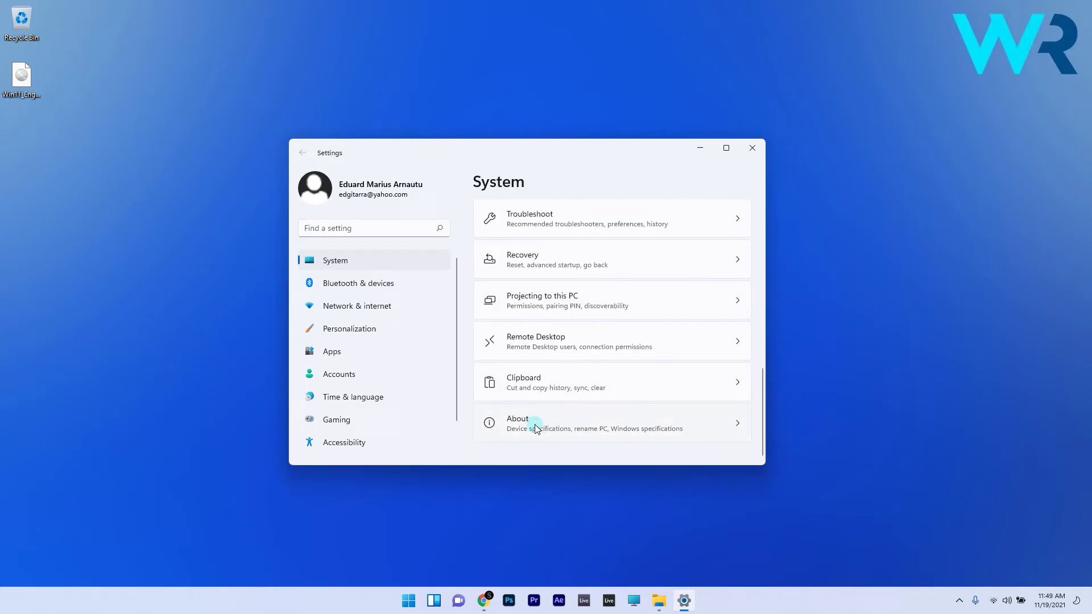
pyautogui.click(728, 419)
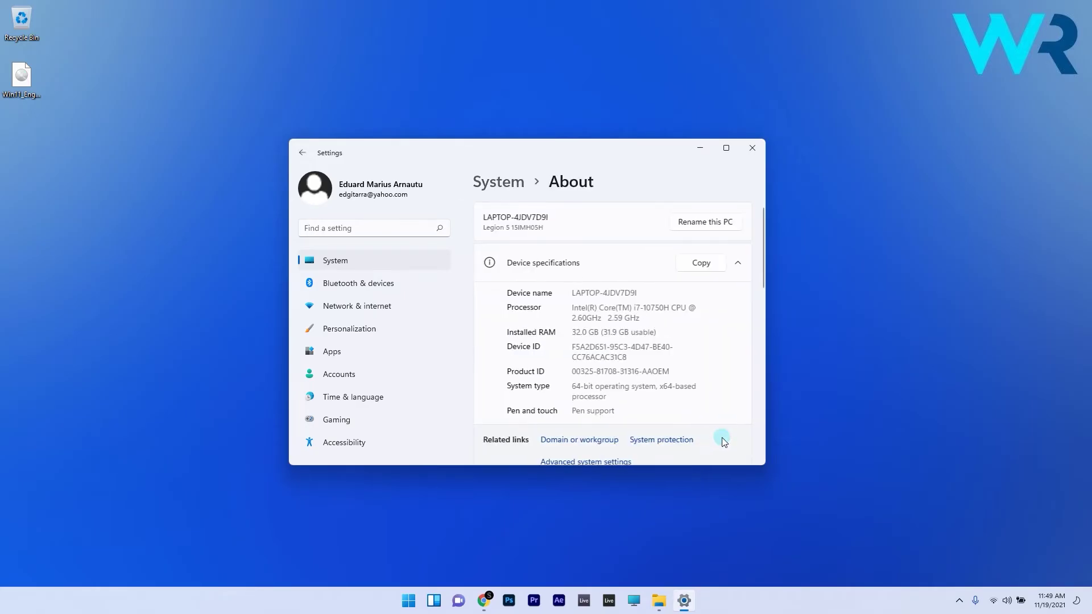
pyautogui.scroll(-3, 726, 308)
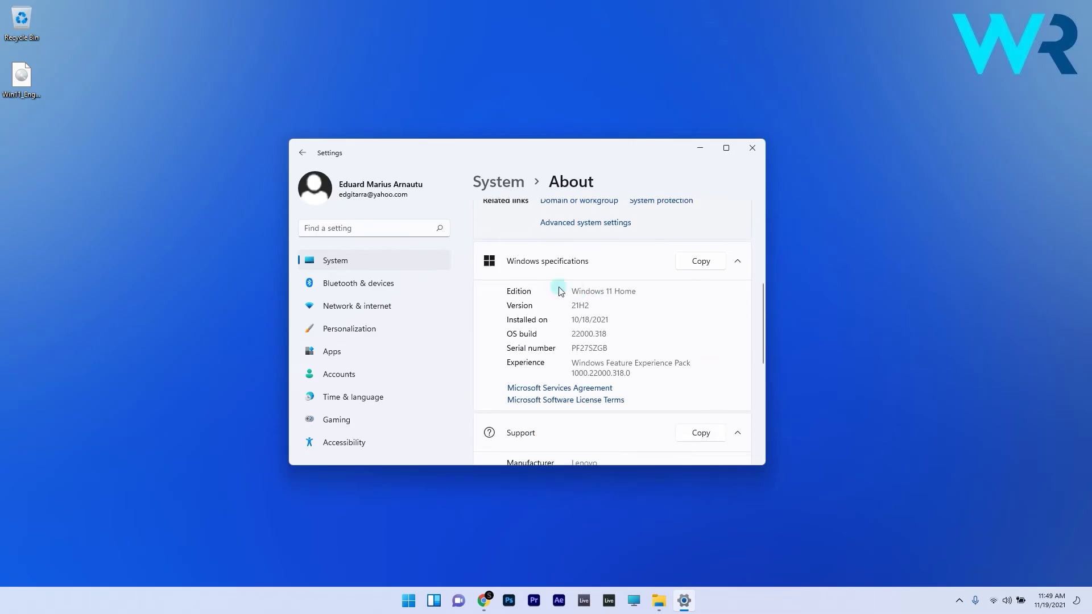
pyautogui.moveTo(652, 291); pyautogui.dragTo(570, 291)
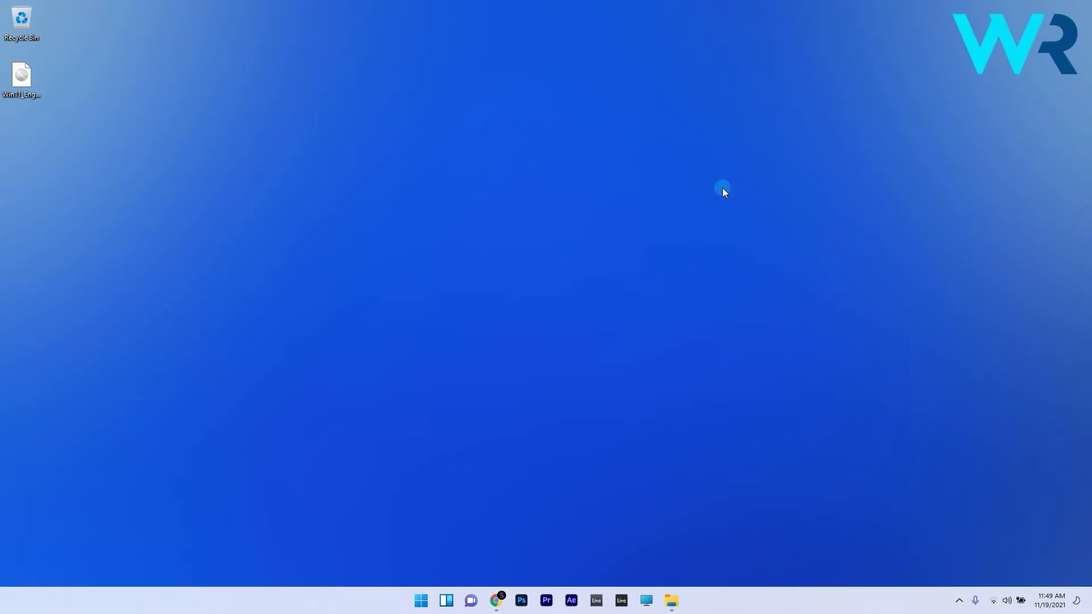
# Step: Open Registry Editor at HKEY_LOCAL_MACHINE\SOFTWARE\Microsoft\Windows NT\CurrentVersion
pyautogui.click(420, 600)
pyautogui.write('regedit')
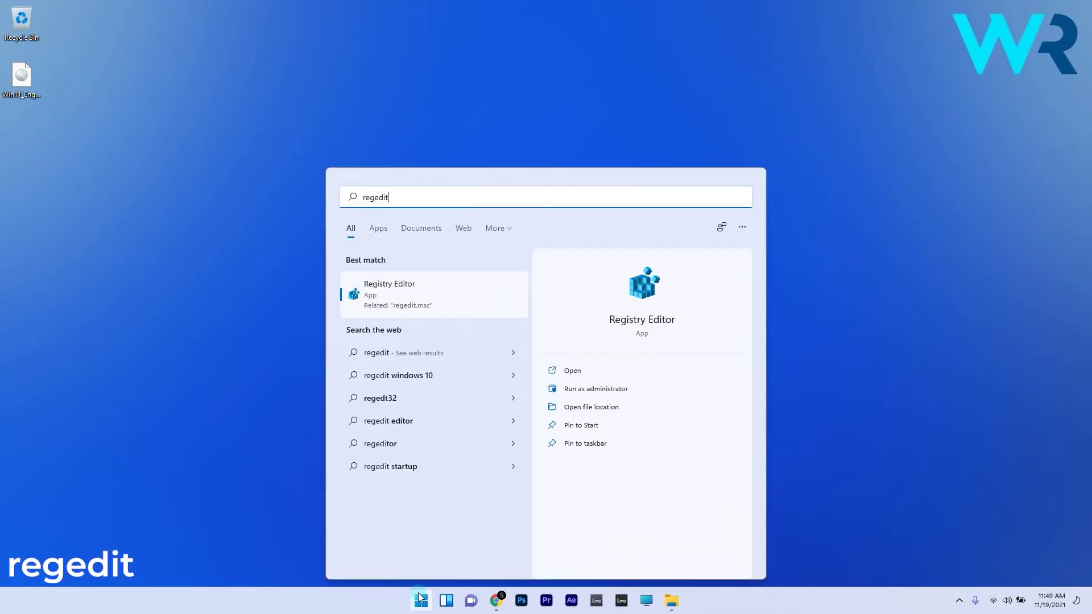
pyautogui.click(429, 292)
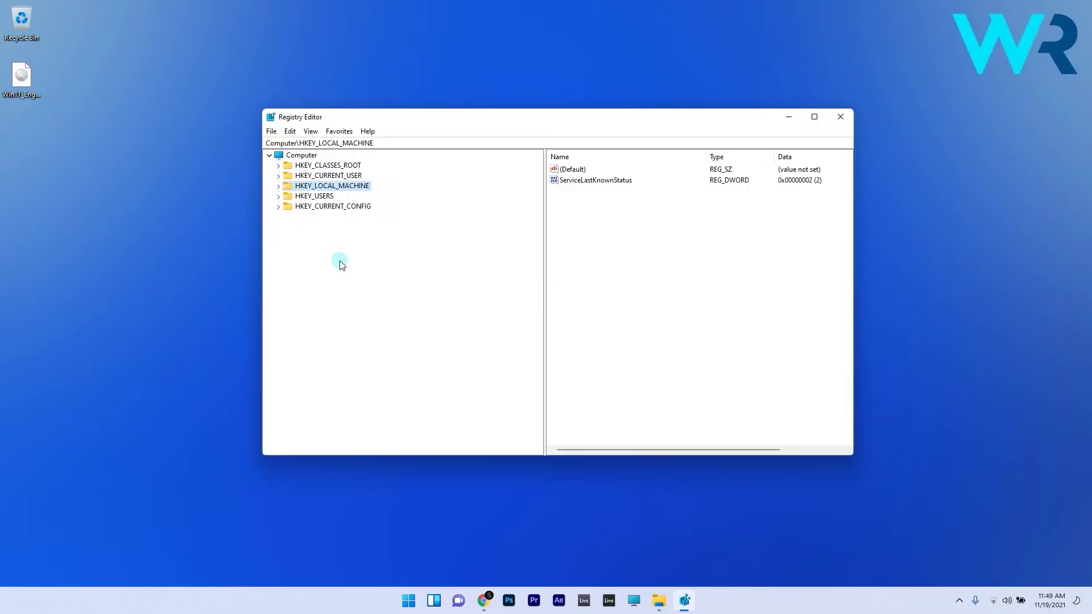
pyautogui.doubleClick(348, 186)
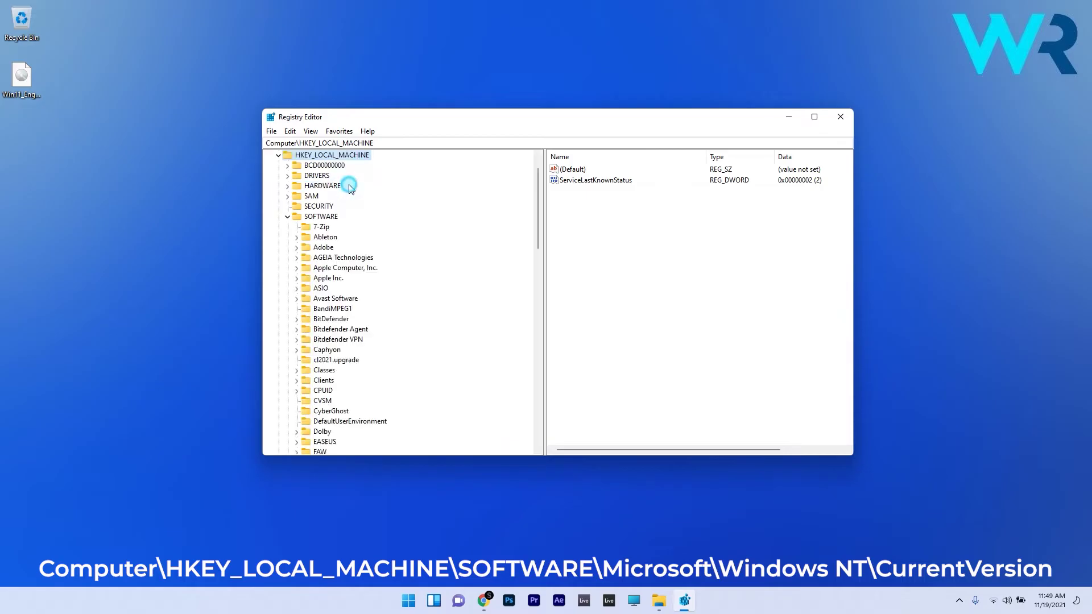
pyautogui.click(326, 216)
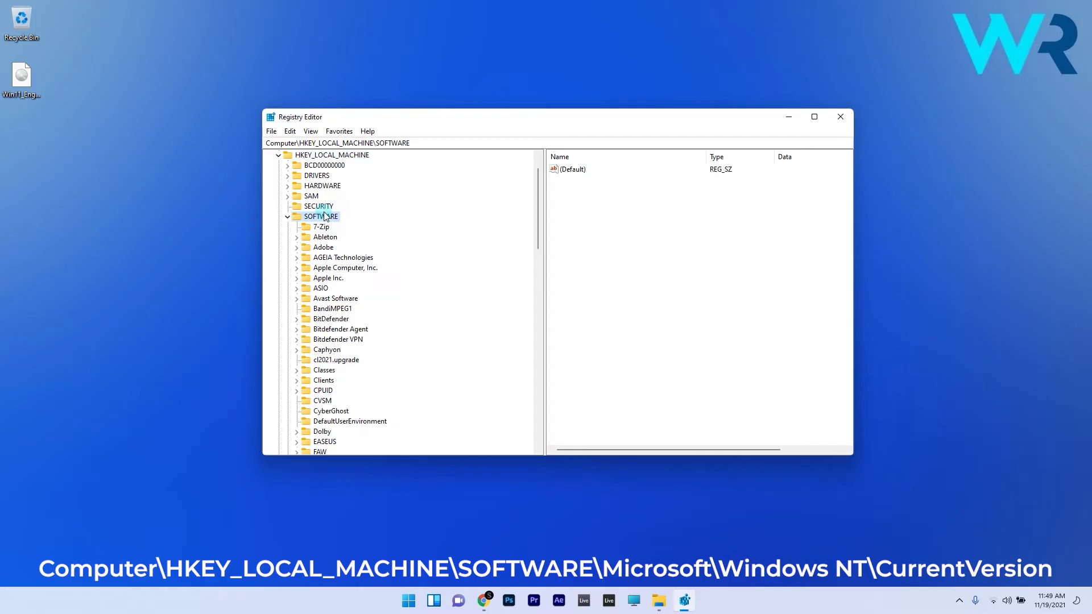
pyautogui.scroll(-4, 337, 281)
pyautogui.scroll(-2, 336, 288)
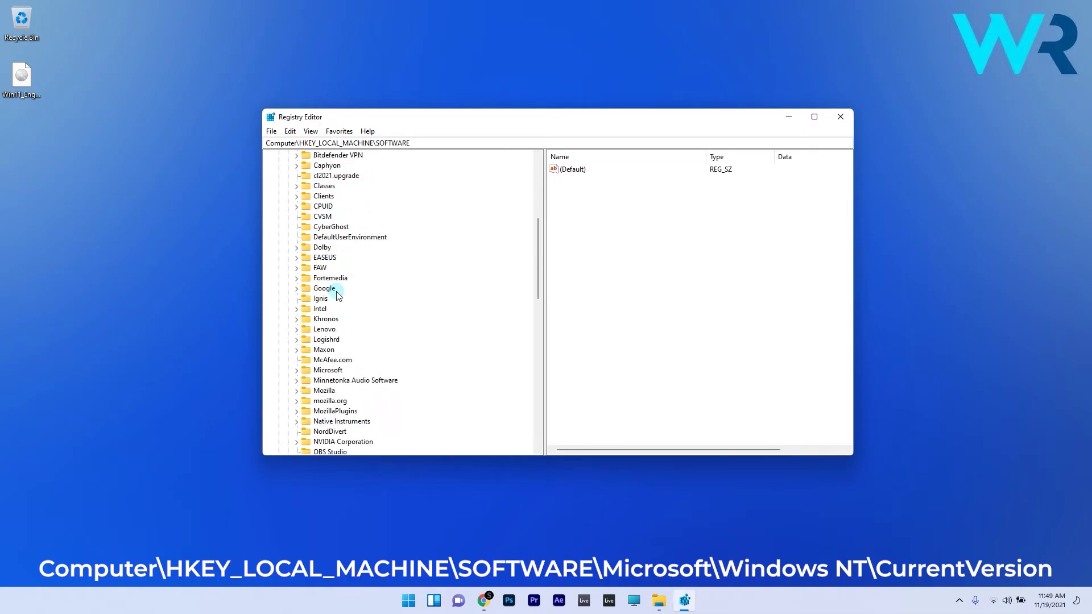
pyautogui.scroll(-1, 336, 287)
pyautogui.doubleClick(339, 342)
pyautogui.scroll(-5, 407, 321)
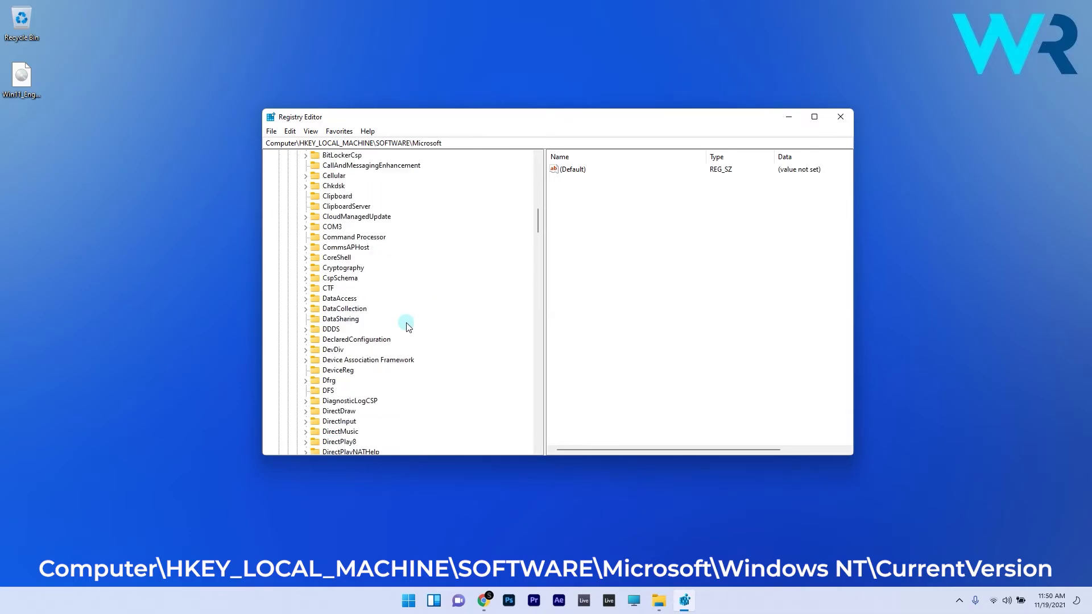
pyautogui.scroll(-10, 407, 326)
pyautogui.scroll(-15, 407, 326)
pyautogui.doubleClick(339, 350)
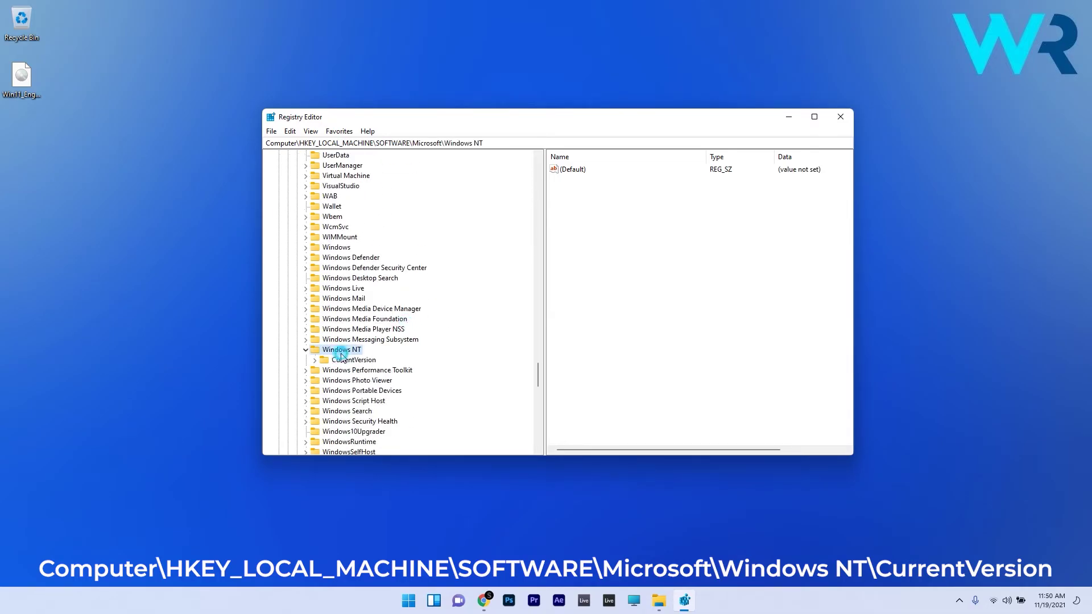
pyautogui.click(354, 360)
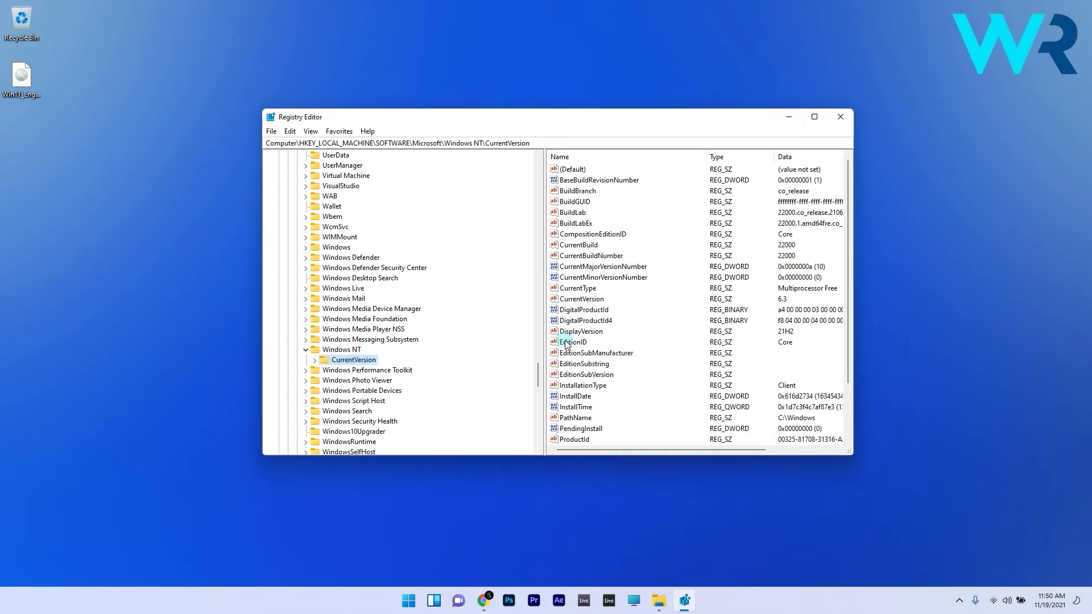
pyautogui.scroll(-2, 639, 354)
# Step: Extend ProductName and EditionID (after Core) to their Home Single Language values
pyautogui.click(590, 385)
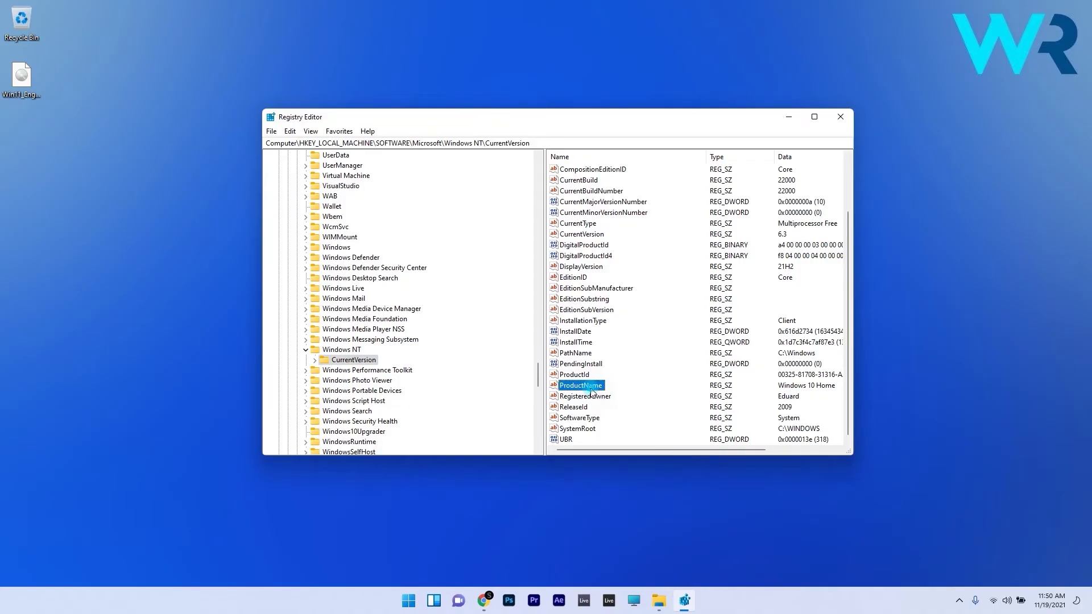
pyautogui.doubleClick(592, 389)
pyautogui.press('End')
pyautogui.write('S')
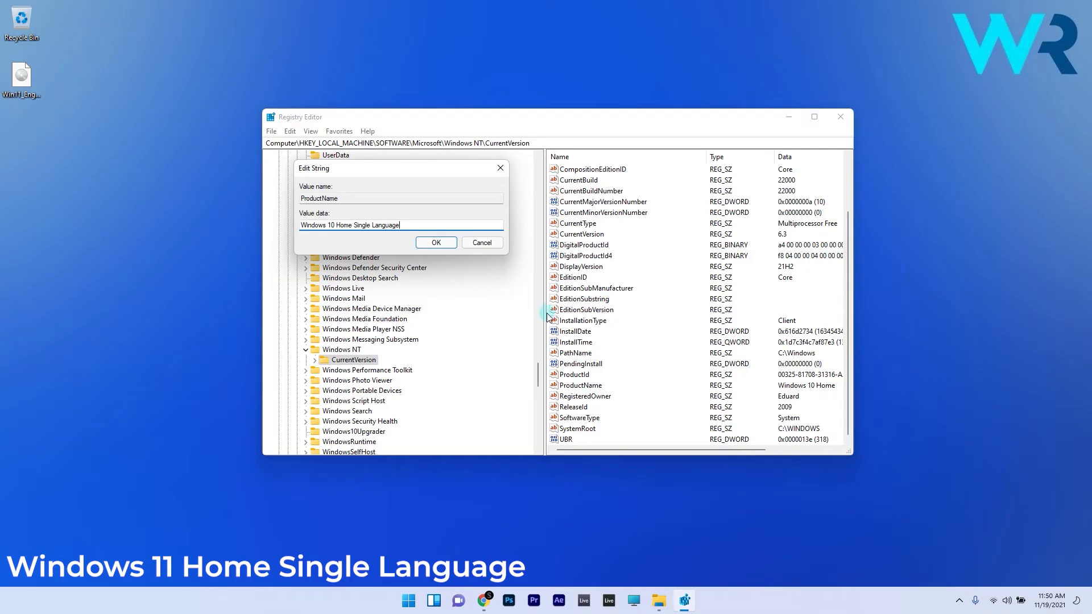
pyautogui.click(435, 245)
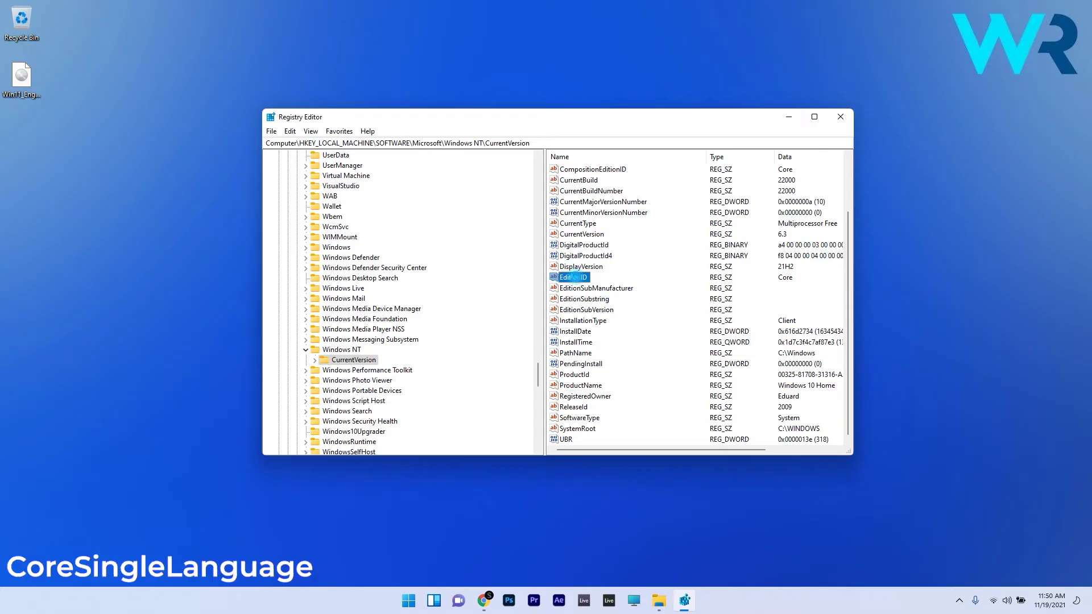
pyautogui.doubleClick(574, 278)
pyautogui.write('CoreSingleLanguage')
pyautogui.click(401, 225)
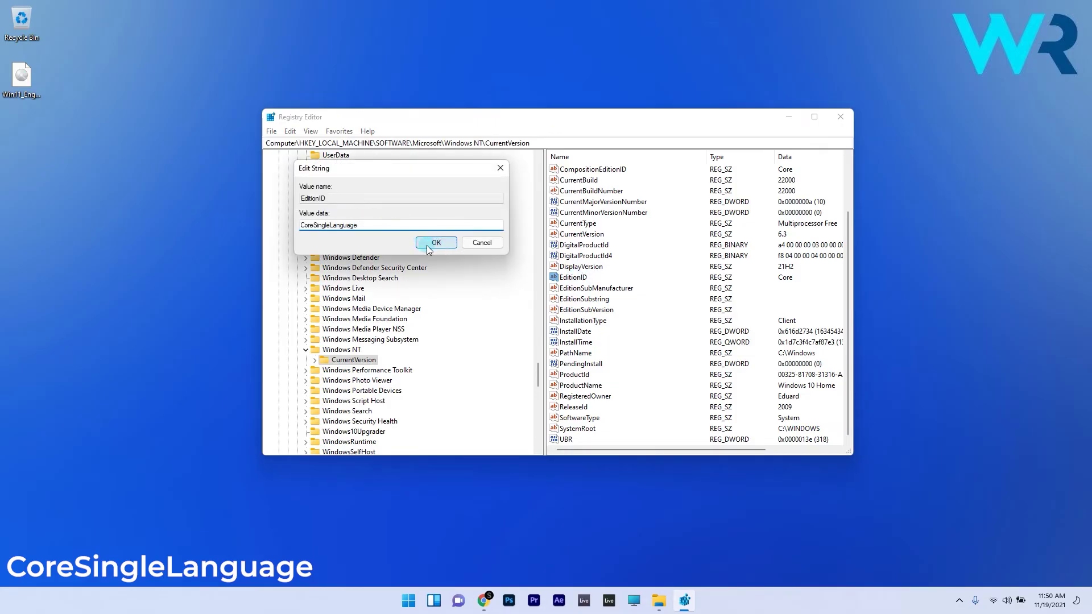
pyautogui.click(481, 243)
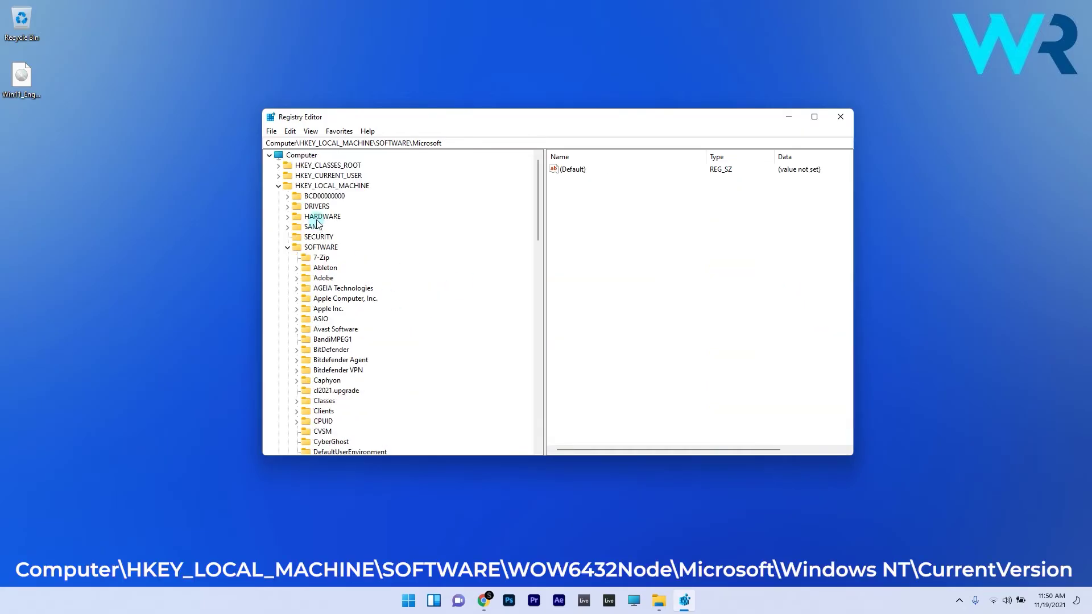
# Step: Navigate to HKLM\SOFTWARE\WOW6432Node\Microsoft\Windows NT\CurrentVersion
pyautogui.click(329, 185)
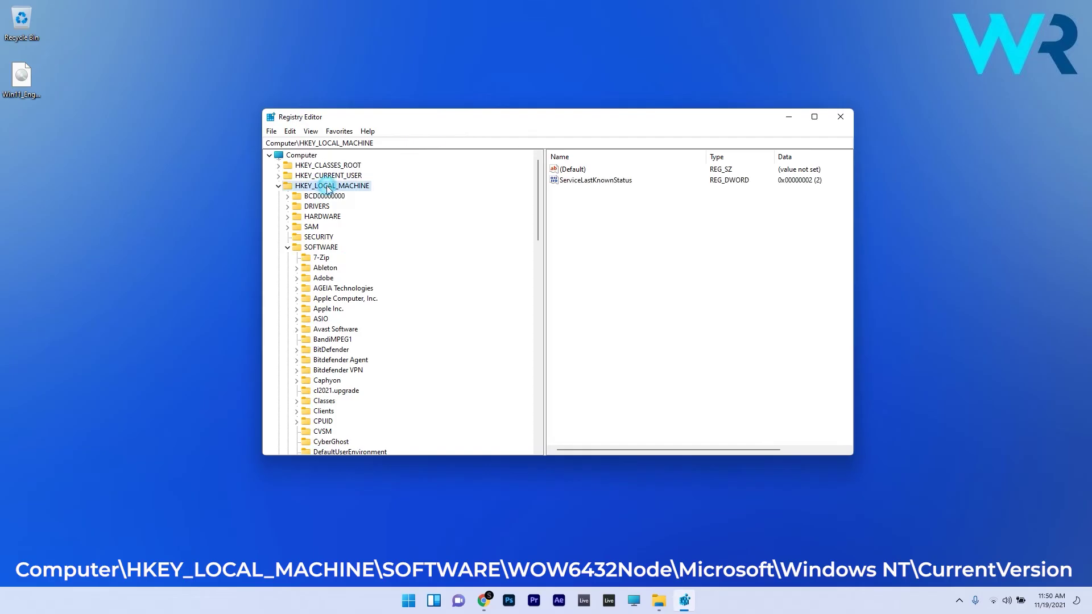
pyautogui.click(330, 248)
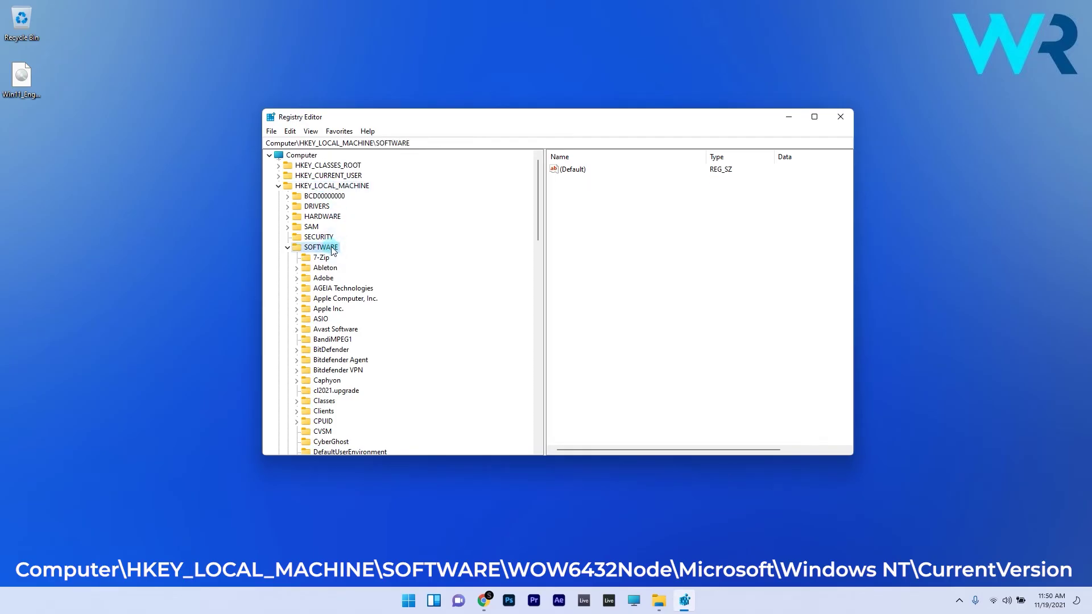
pyautogui.scroll(-15, 341, 299)
pyautogui.click(330, 392)
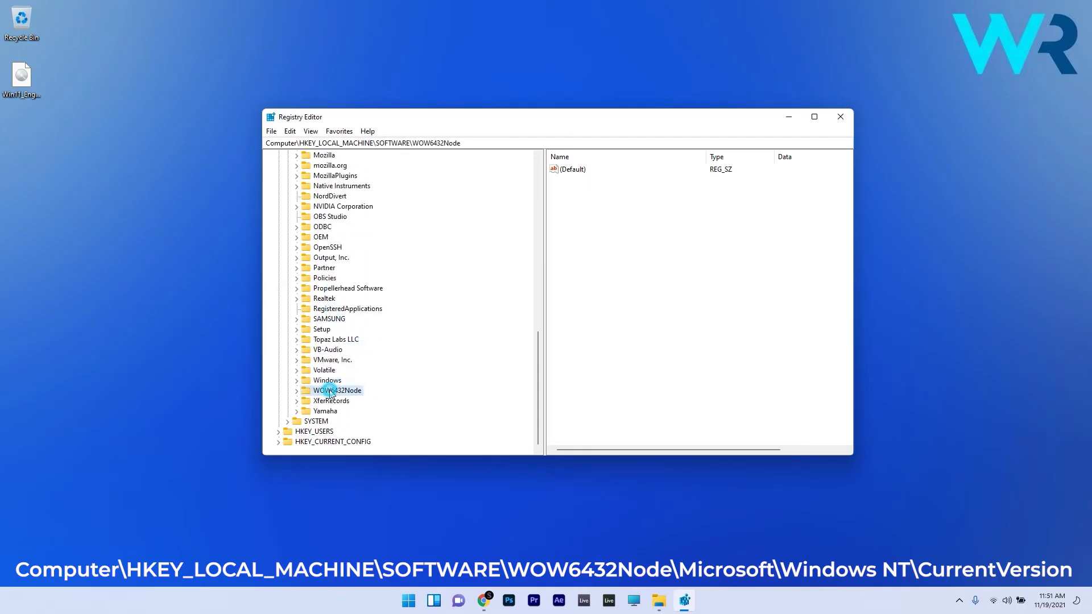
pyautogui.doubleClick(339, 391)
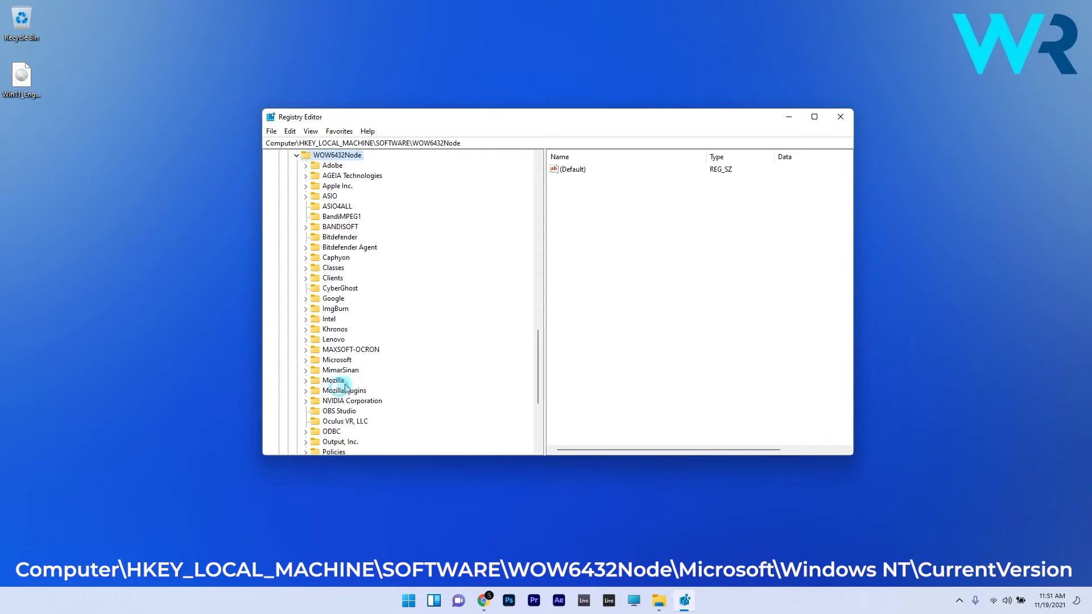
pyautogui.scroll(-1, 341, 350)
pyautogui.click(339, 332)
pyautogui.doubleClick(339, 331)
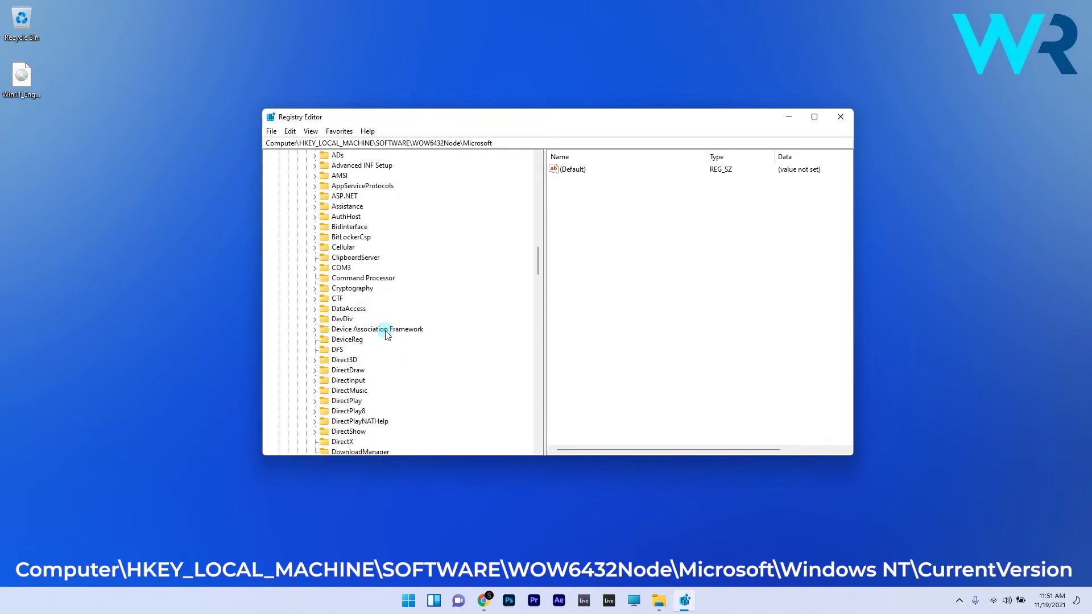
pyautogui.scroll(-10, 367, 333)
pyautogui.scroll(-10, 386, 336)
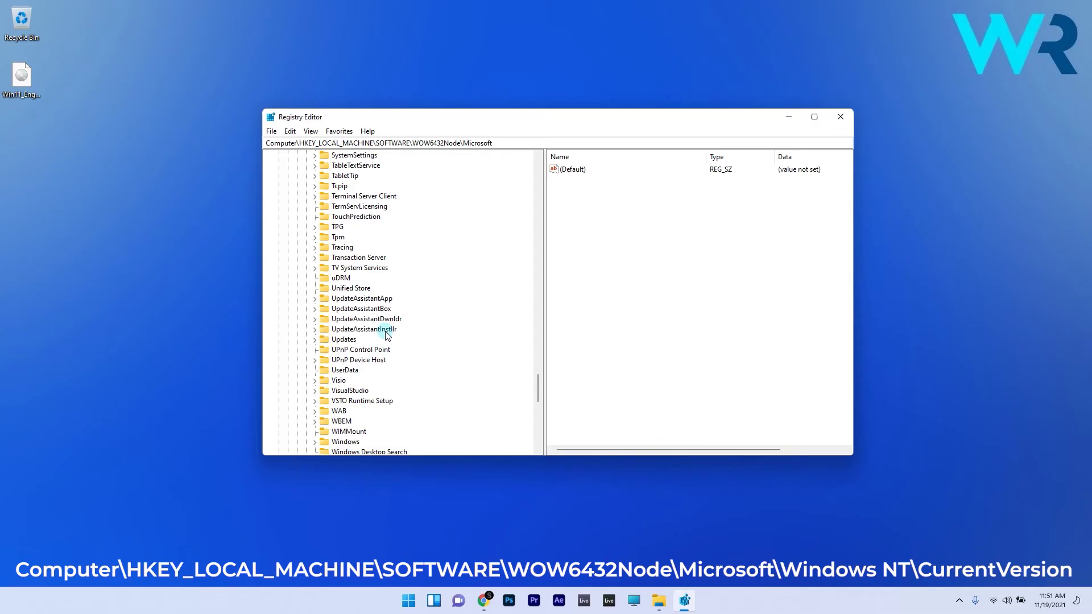
pyautogui.click(350, 320)
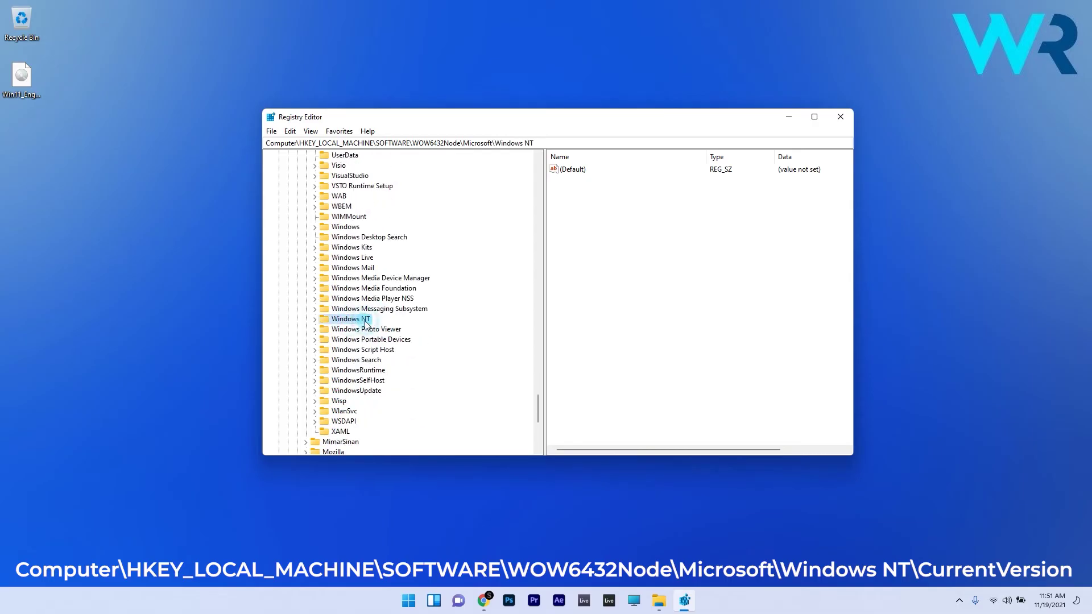
pyautogui.doubleClick(350, 320)
pyautogui.click(359, 331)
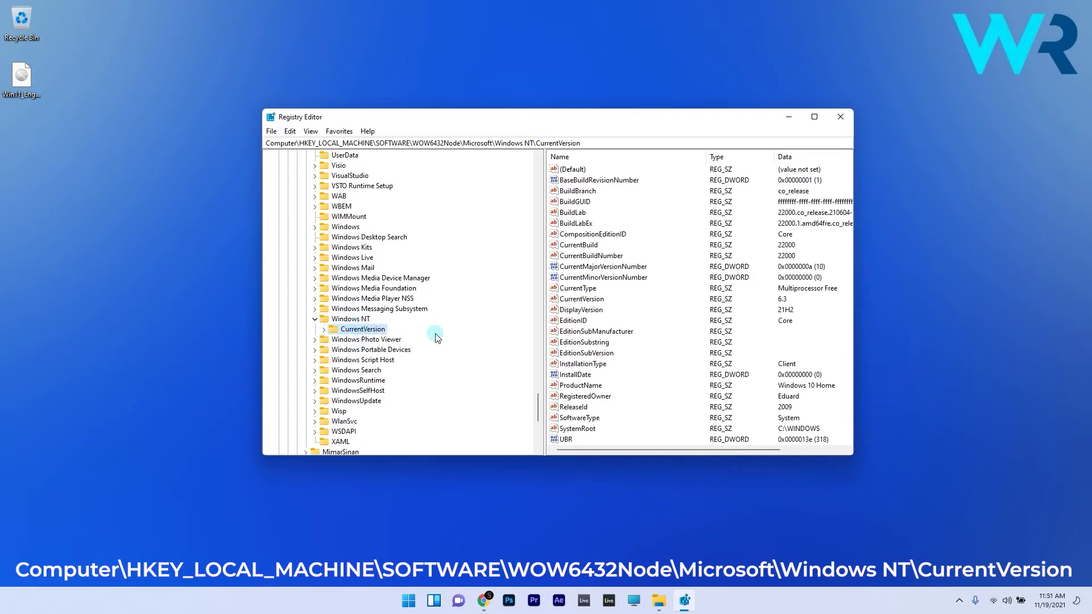
# Step: Edit ProductName and set EditionID to CoreSingleLanguage, then close Registry Editor
pyautogui.doubleClick(589, 387)
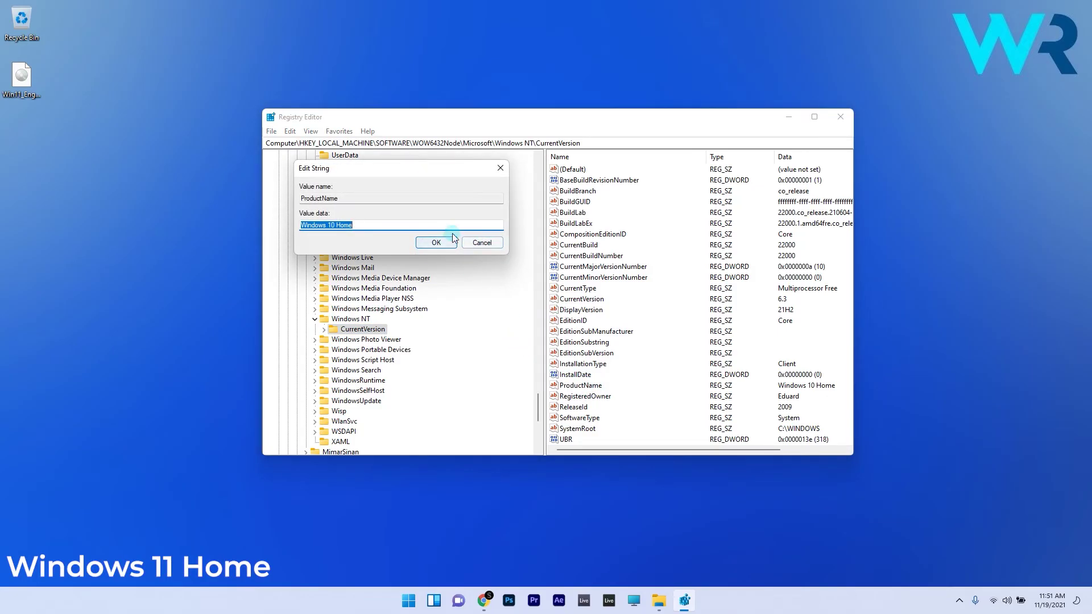
pyautogui.click(437, 243)
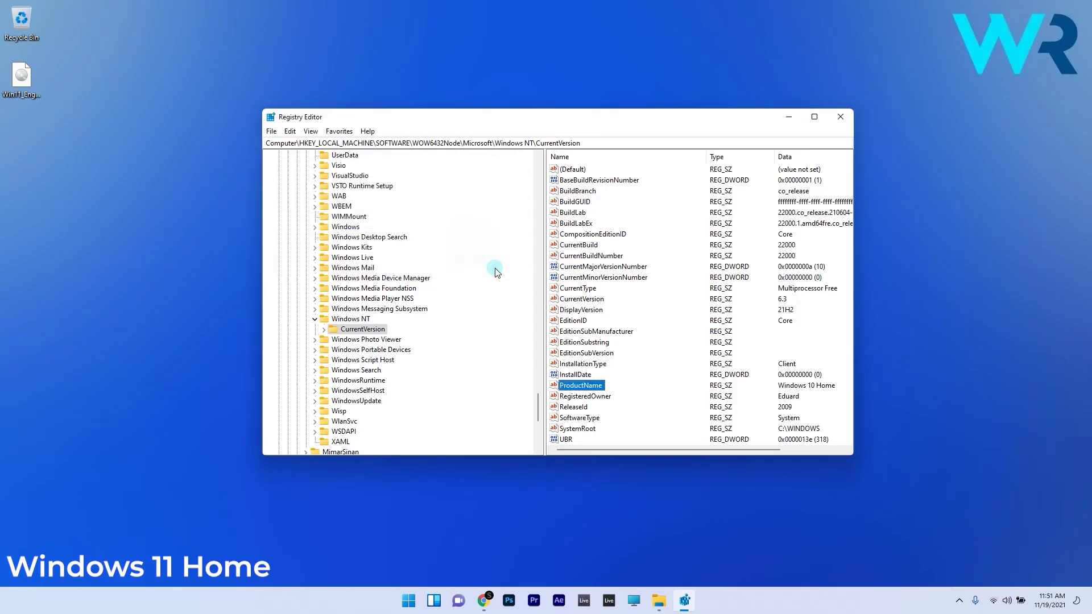
pyautogui.doubleClick(574, 319)
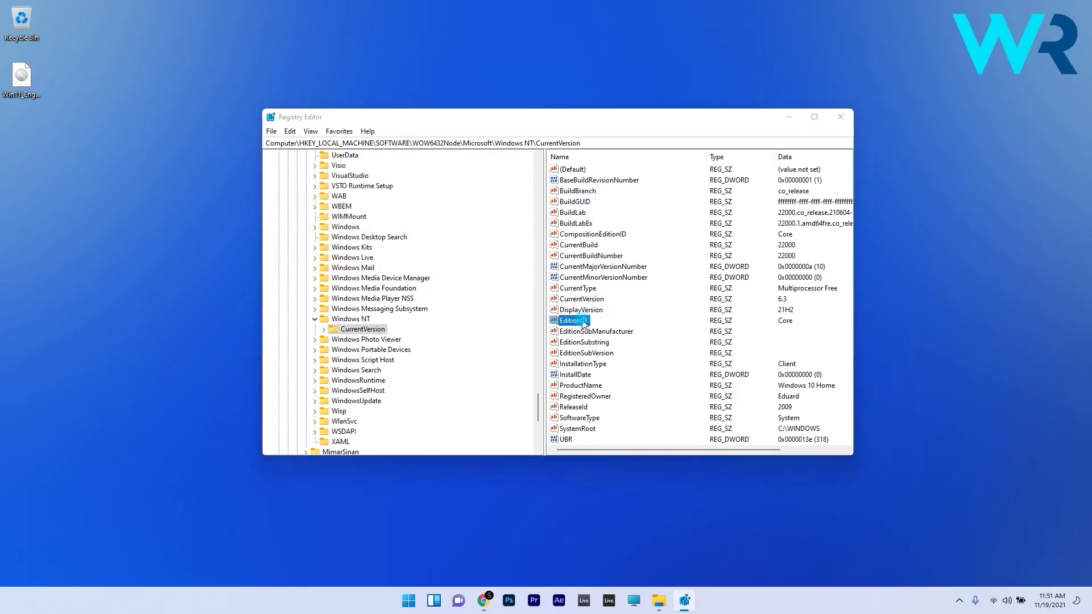
pyautogui.click(333, 226)
pyautogui.write('SingleLanguage')
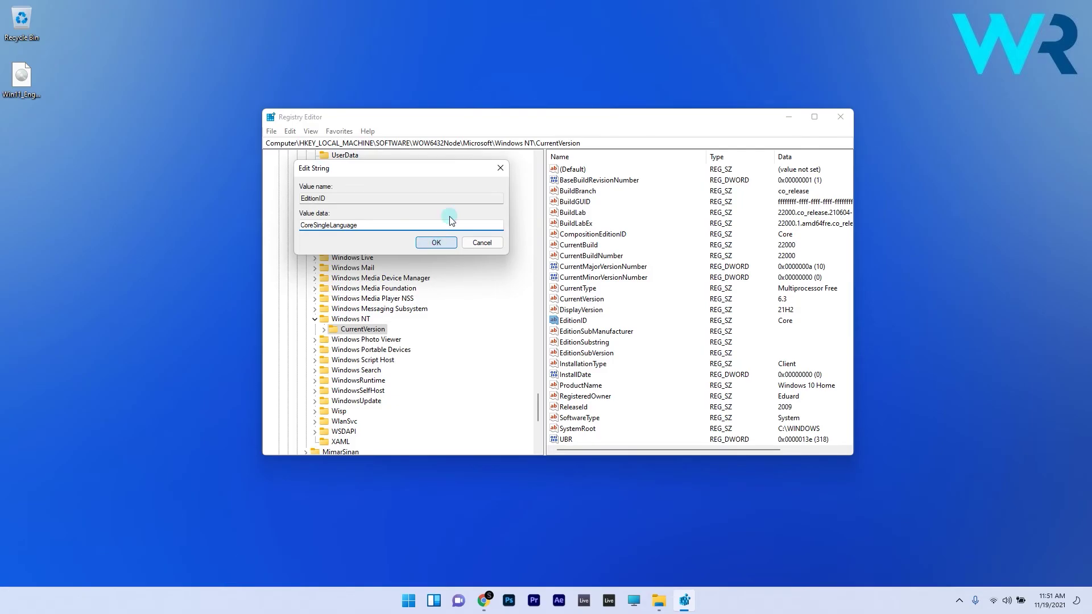
pyautogui.click(501, 169)
pyautogui.click(840, 117)
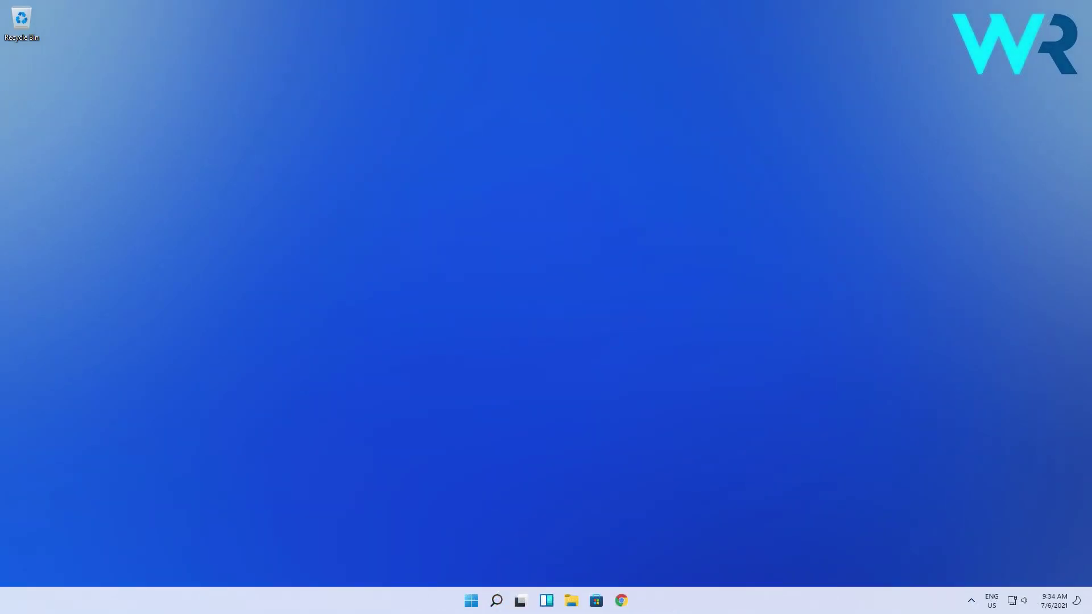
pyautogui.scroll(-7, 118, 278)
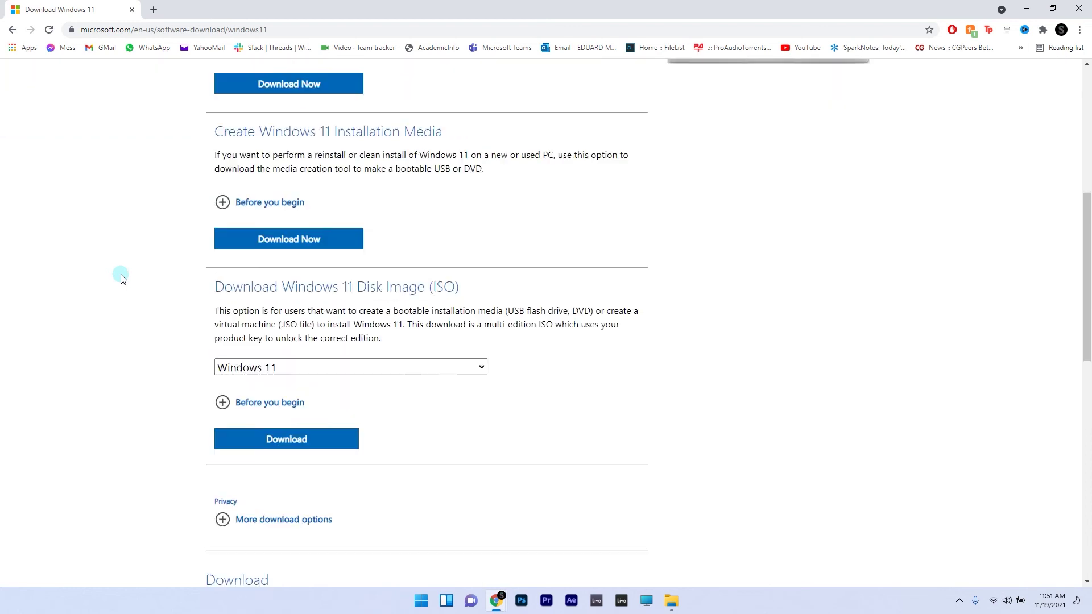
pyautogui.scroll(1, 120, 275)
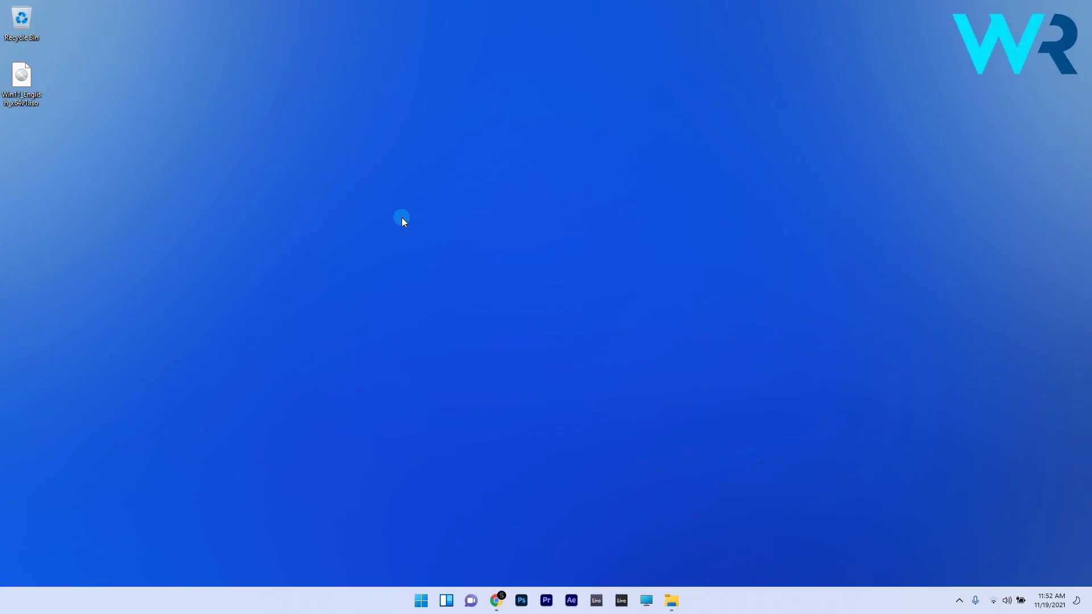
# Step: Mount the Windows 11 ISO and launch setup.exe
pyautogui.rightClick(13, 86)
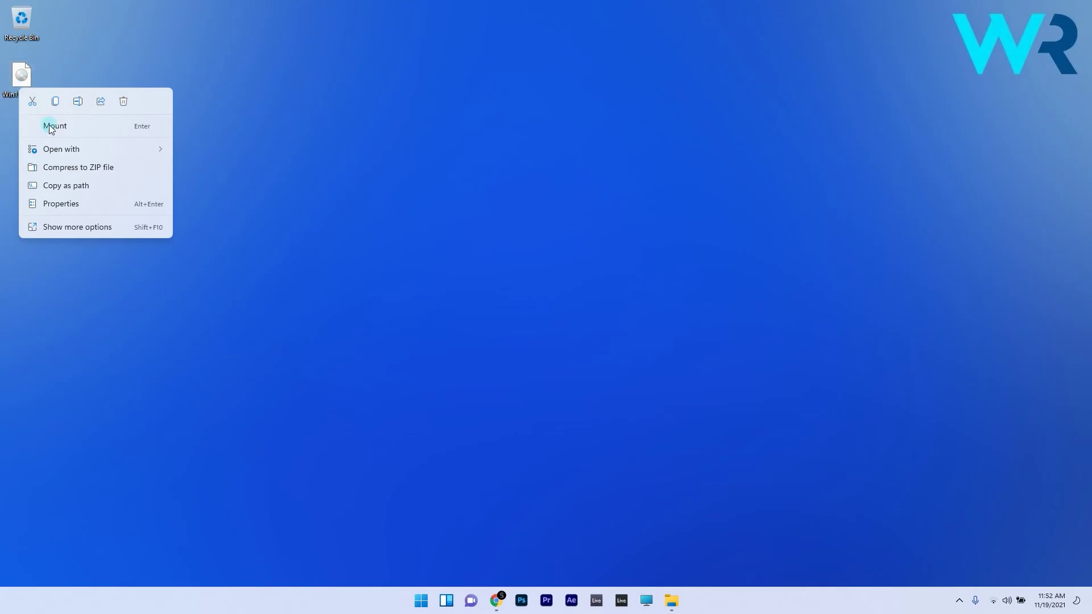
pyautogui.click(52, 122)
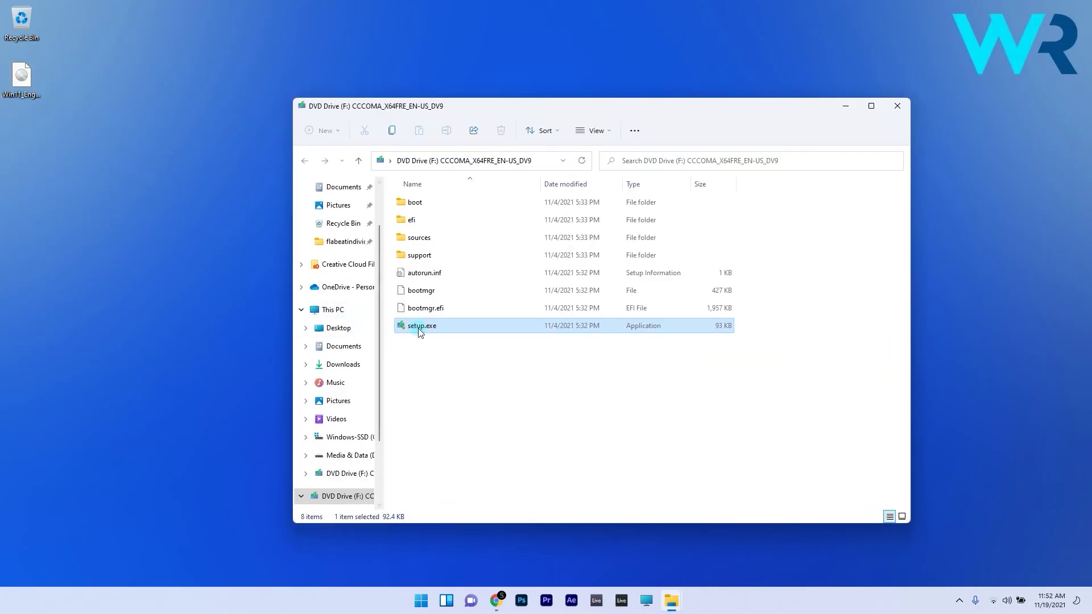
pyautogui.doubleClick(419, 328)
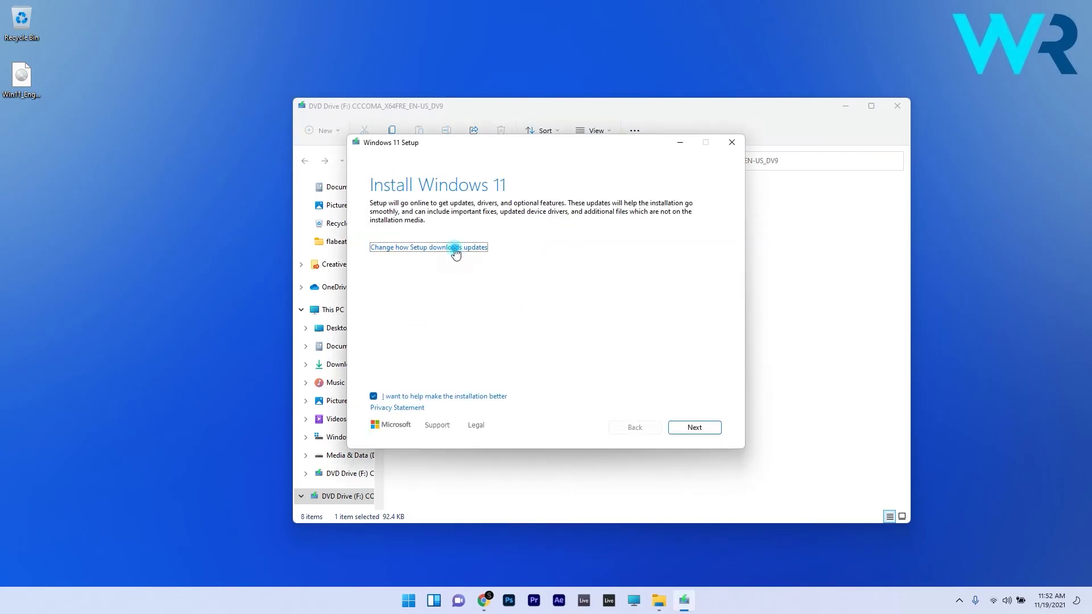
# Step: Skip update downloads and accept the license to reach Ready to install Windows 11 Home
pyautogui.click(453, 247)
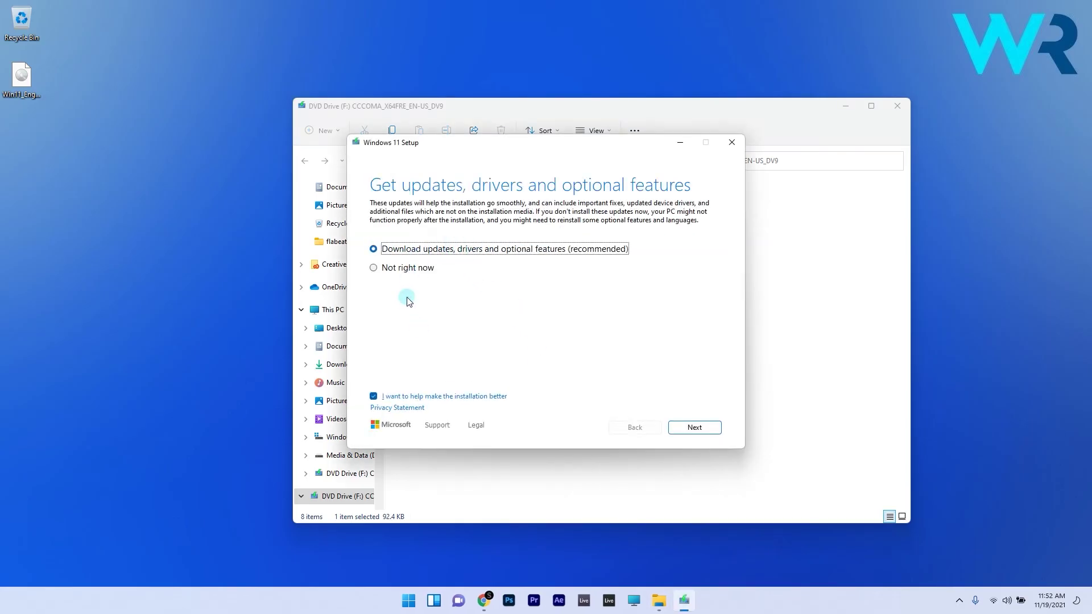
pyautogui.click(401, 267)
pyautogui.click(694, 427)
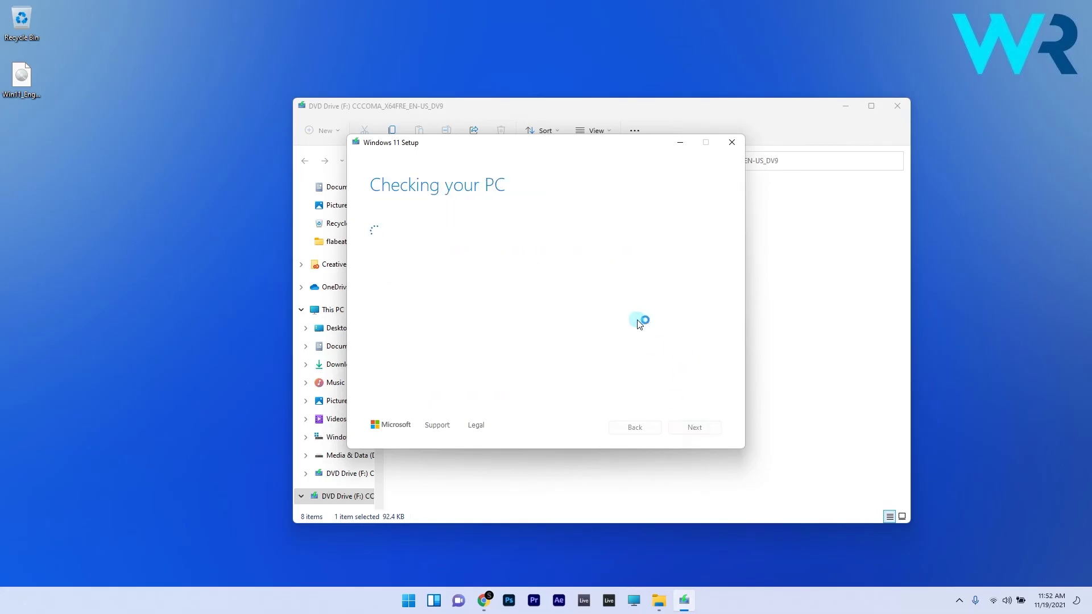
pyautogui.scroll(-5, 712, 390)
pyautogui.scroll(-5, 722, 290)
pyautogui.scroll(-5, 722, 291)
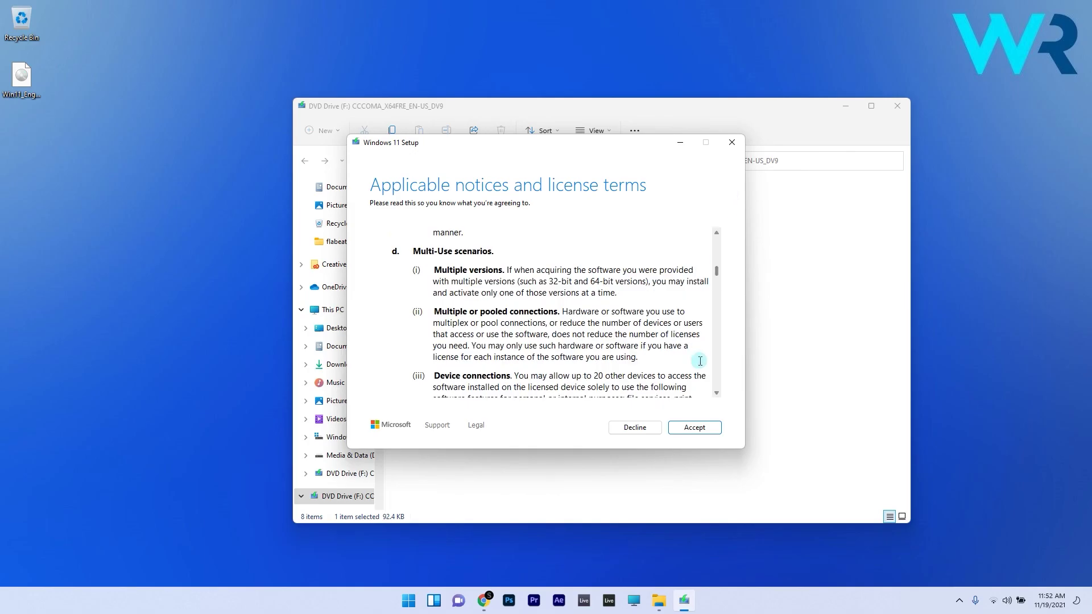
pyautogui.click(695, 426)
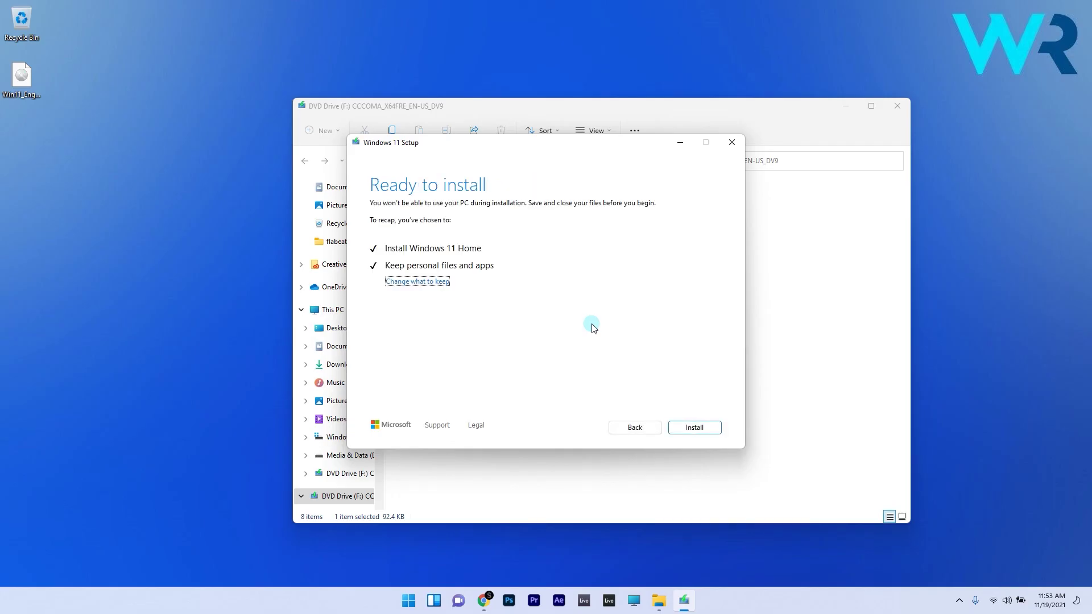
pyautogui.click(696, 427)
pyautogui.click(694, 434)
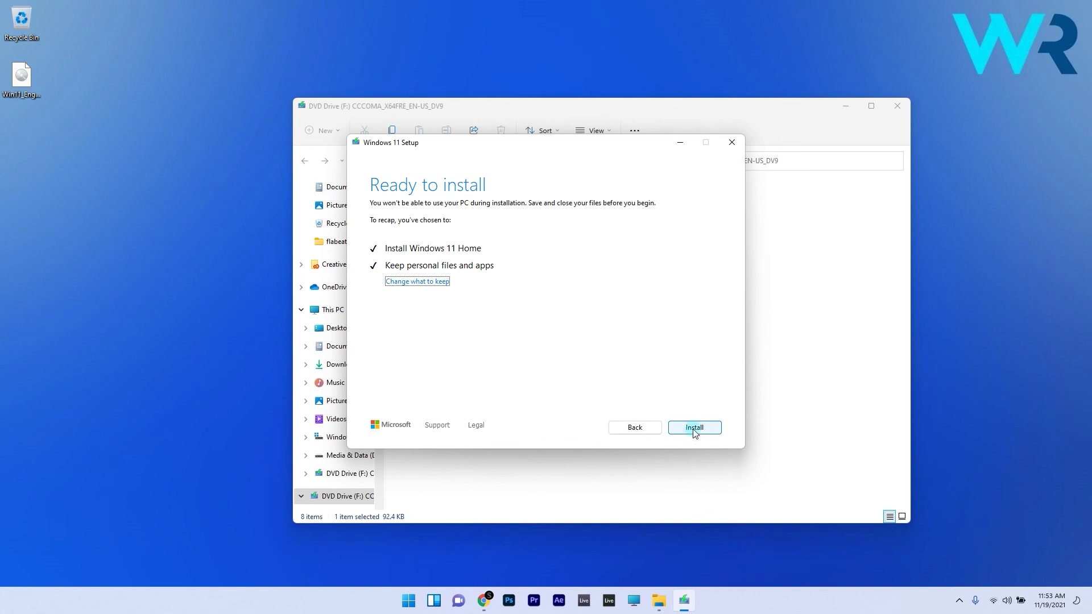